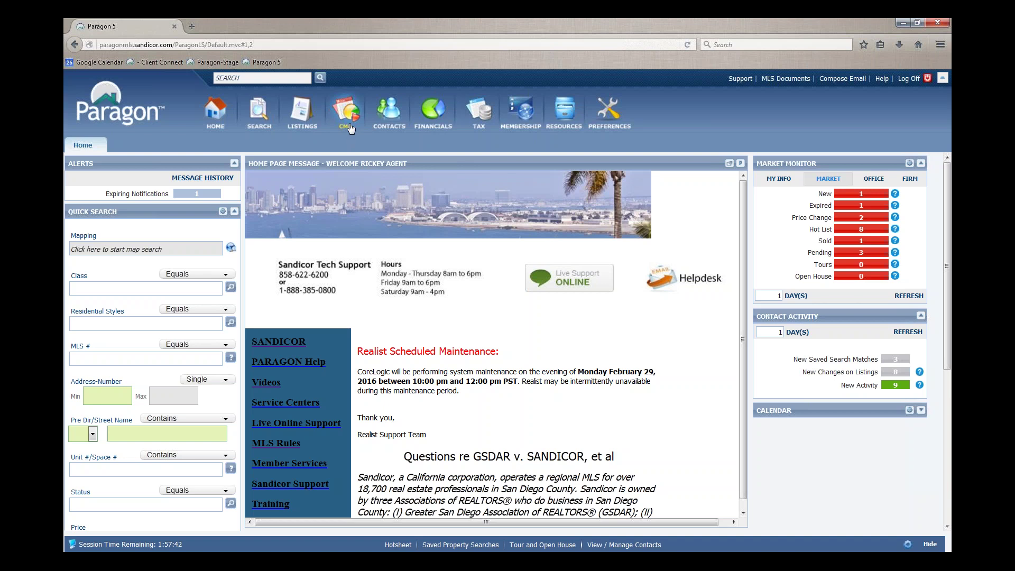
Start a new CMA presentation, view its comparables step, then close it back to home
{"action": "left_click", "coordinate": [349, 127]}
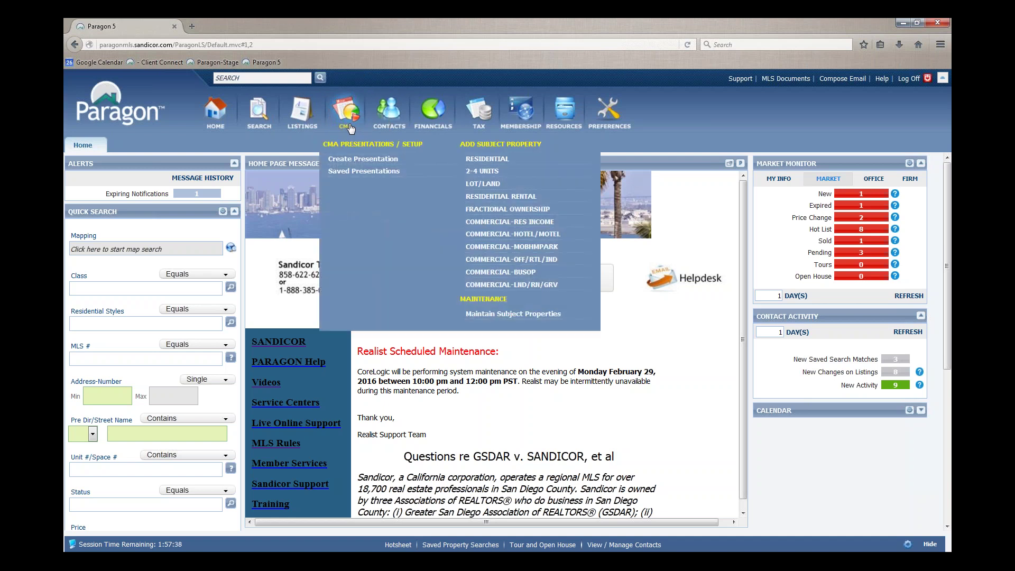
{"action": "left_click", "coordinate": [351, 160]}
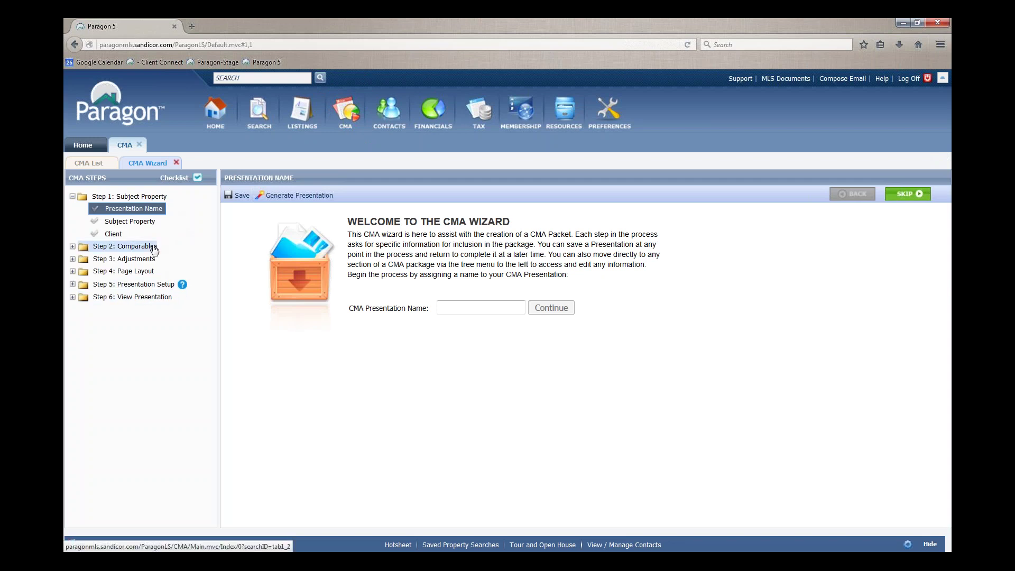
{"action": "left_click", "coordinate": [153, 247]}
{"action": "left_click", "coordinate": [154, 249]}
{"action": "left_click", "coordinate": [154, 249]}
{"action": "left_click", "coordinate": [139, 145]}
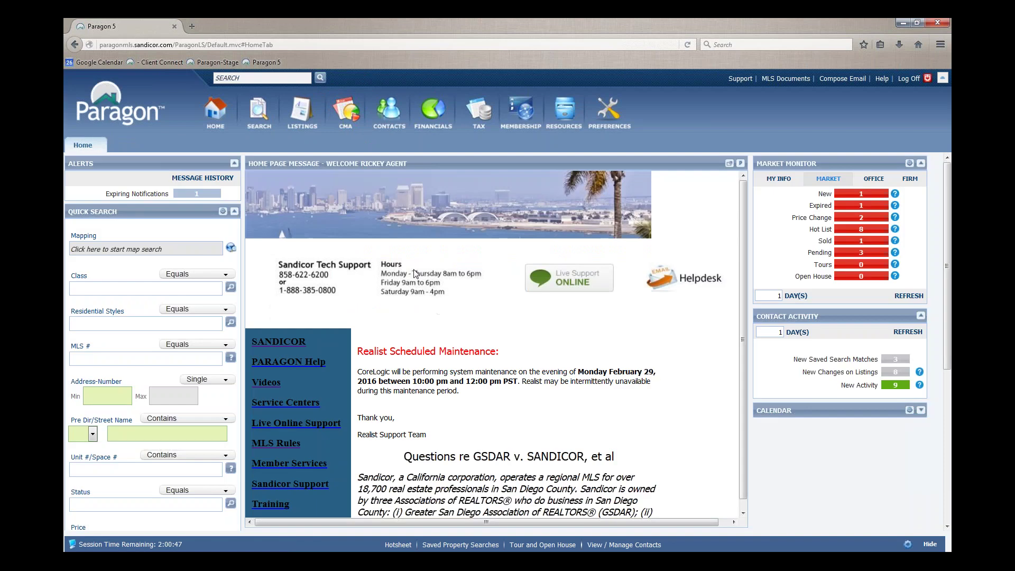
Open the Residential Quick Search and launch its map-based search
{"action": "left_click", "coordinate": [260, 126]}
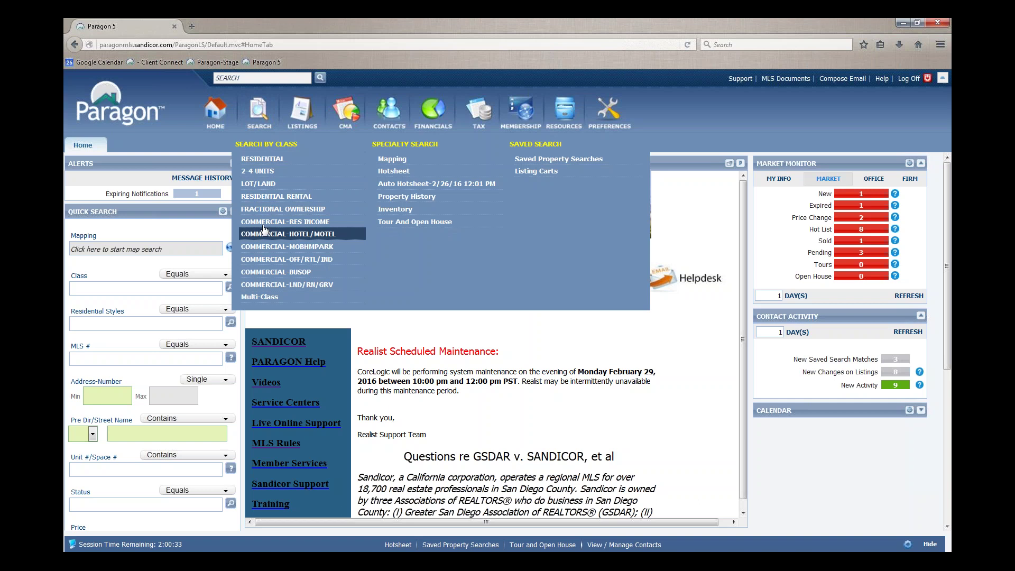
{"action": "left_click", "coordinate": [264, 164]}
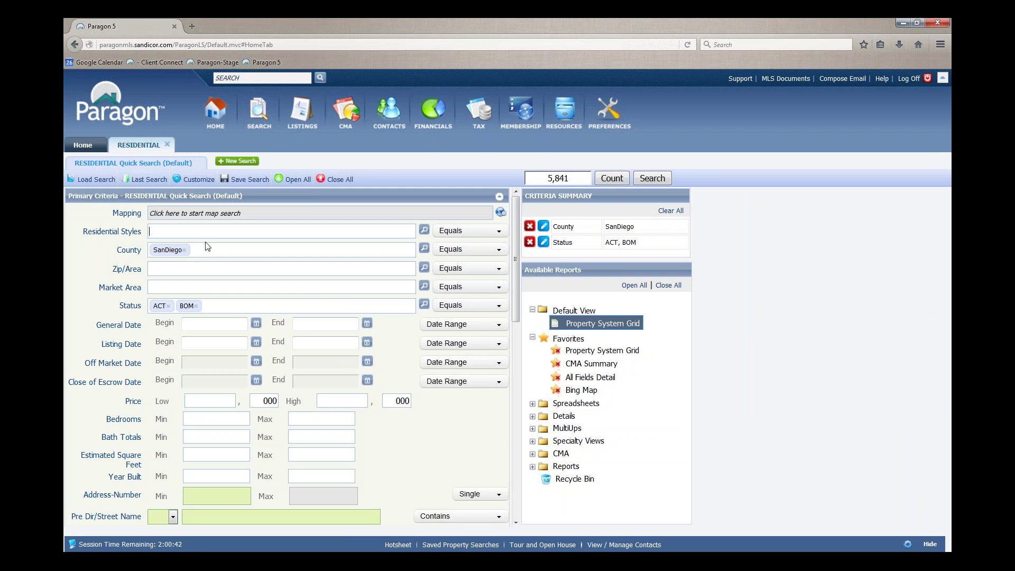
{"action": "left_click", "coordinate": [206, 229]}
{"action": "left_click", "coordinate": [218, 217]}
{"action": "left_click", "coordinate": [219, 220]}
Enter the subject property's street address and ZIP in Address Search and pin it on the map
{"action": "left_click", "coordinate": [232, 217]}
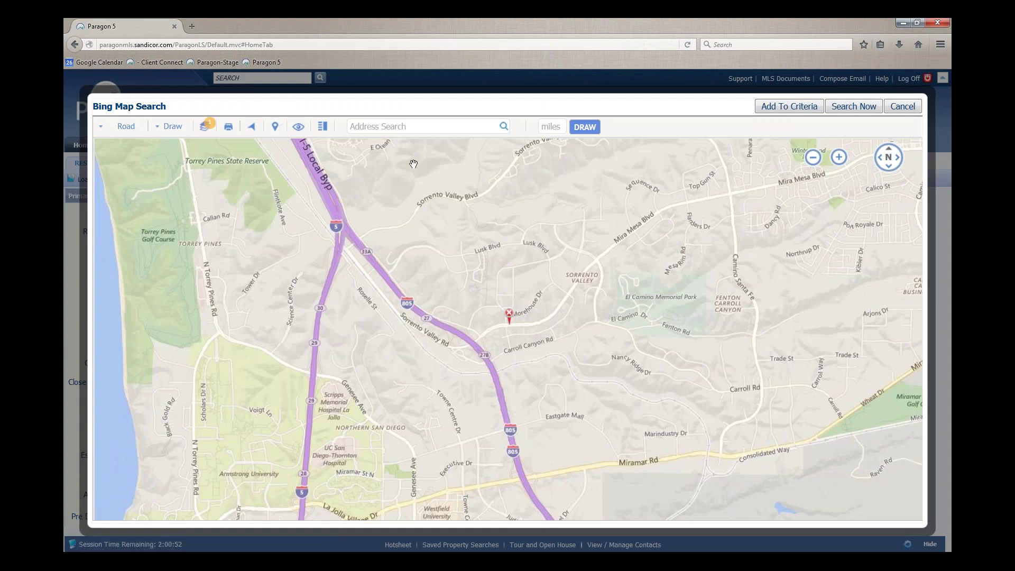
{"action": "left_click", "coordinate": [387, 128]}
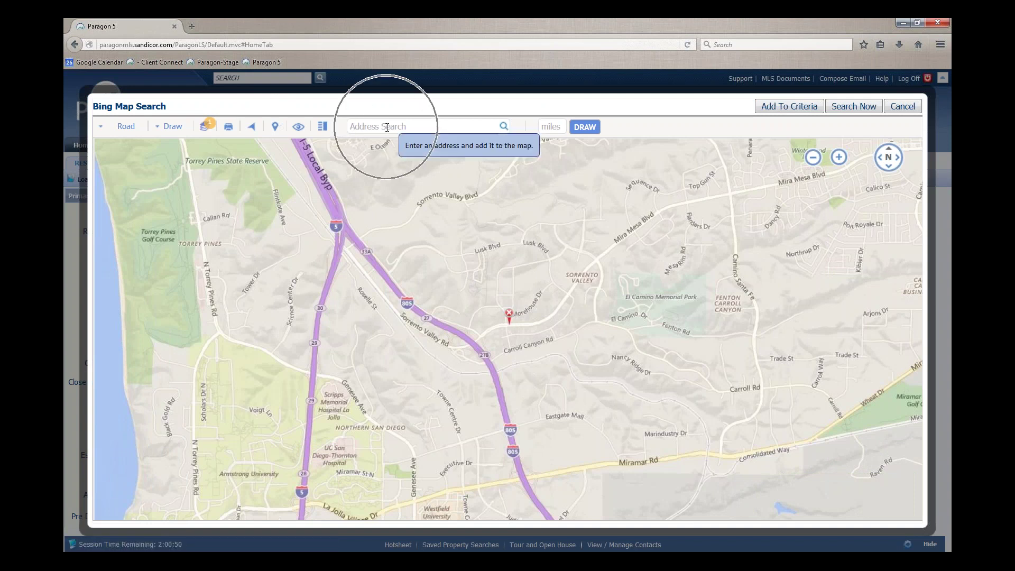
{"action": "left_click", "coordinate": [387, 127]}
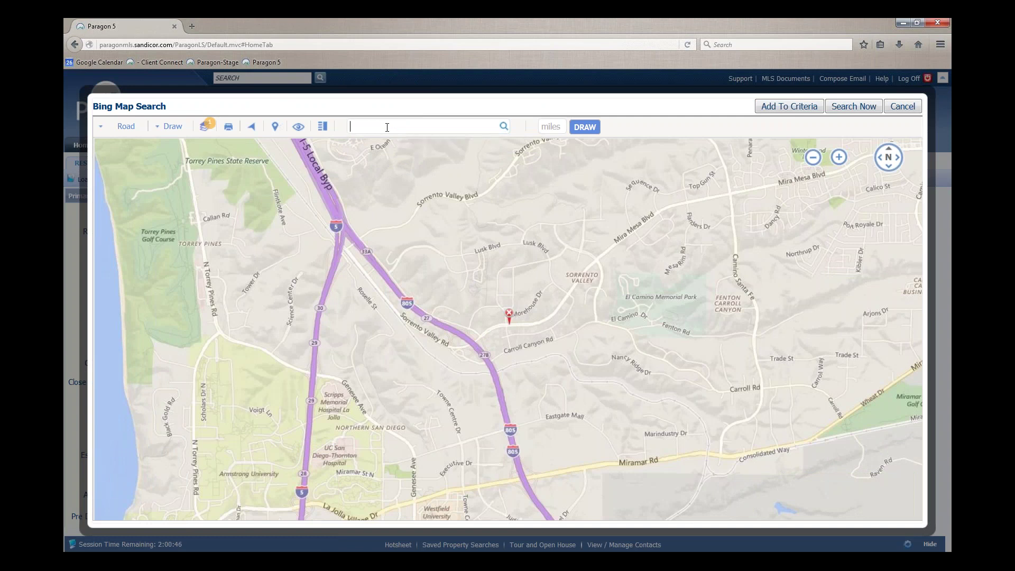
{"action": "left_click", "coordinate": [504, 126]}
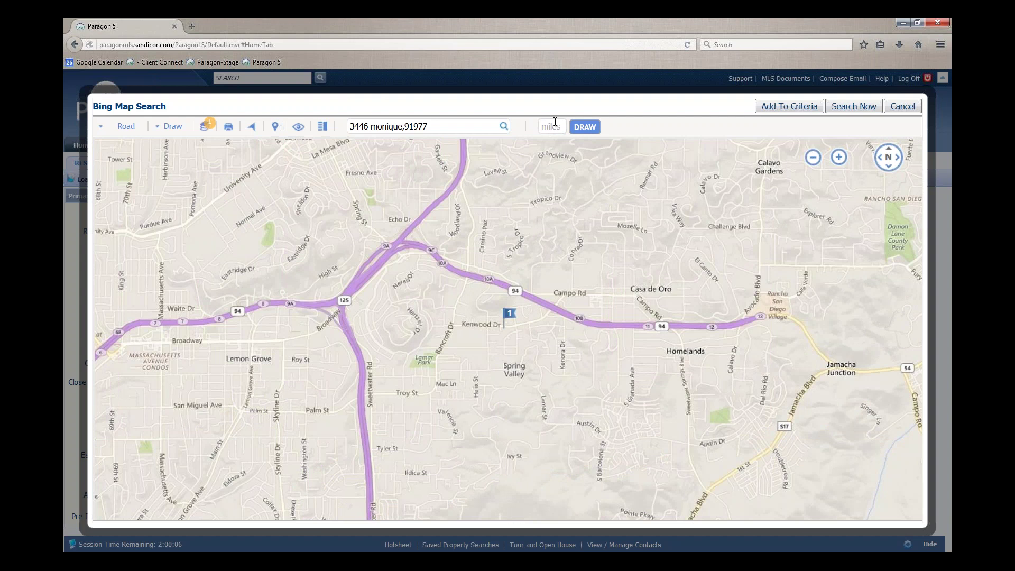
Draw a 1-mile radius shape around the pinned subject address
{"action": "left_click", "coordinate": [553, 125]}
{"action": "type", "text": "1"}
{"action": "left_click", "coordinate": [587, 128]}
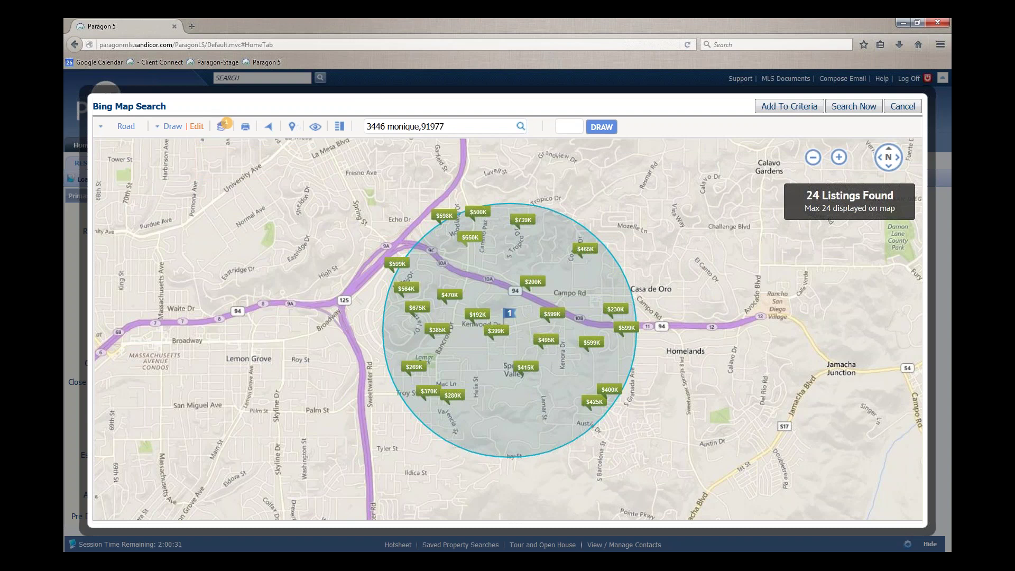
{"action": "left_click", "coordinate": [170, 131]}
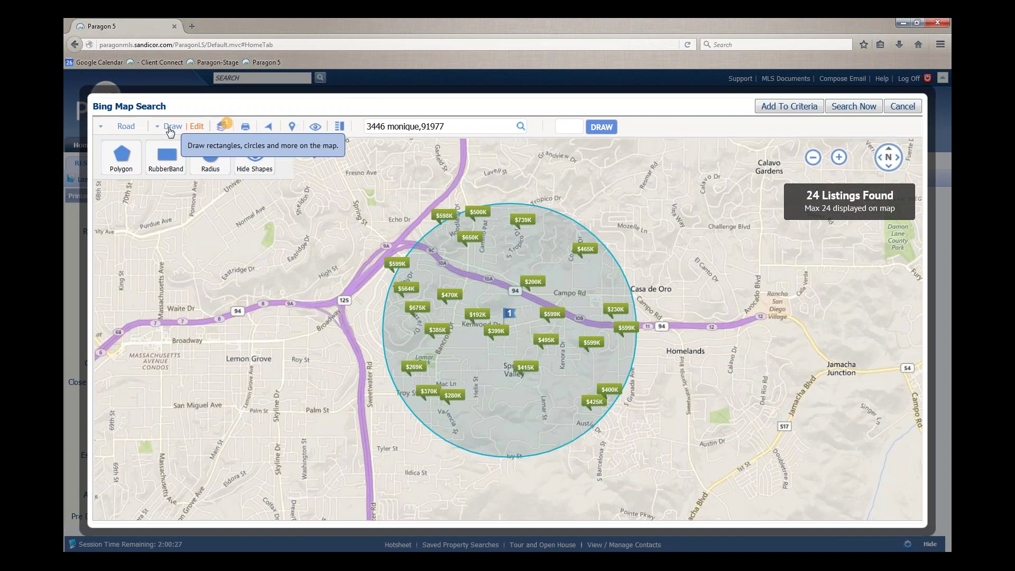
{"action": "left_click", "coordinate": [127, 161]}
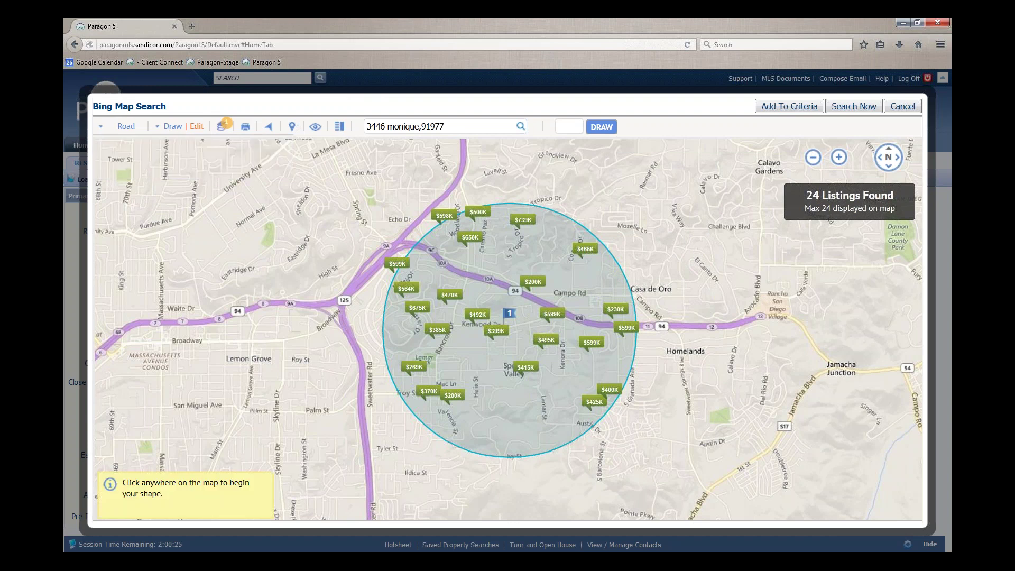
{"action": "left_click", "coordinate": [223, 240]}
{"action": "left_click", "coordinate": [194, 317]}
{"action": "left_click", "coordinate": [230, 364]}
{"action": "left_click", "coordinate": [272, 386]}
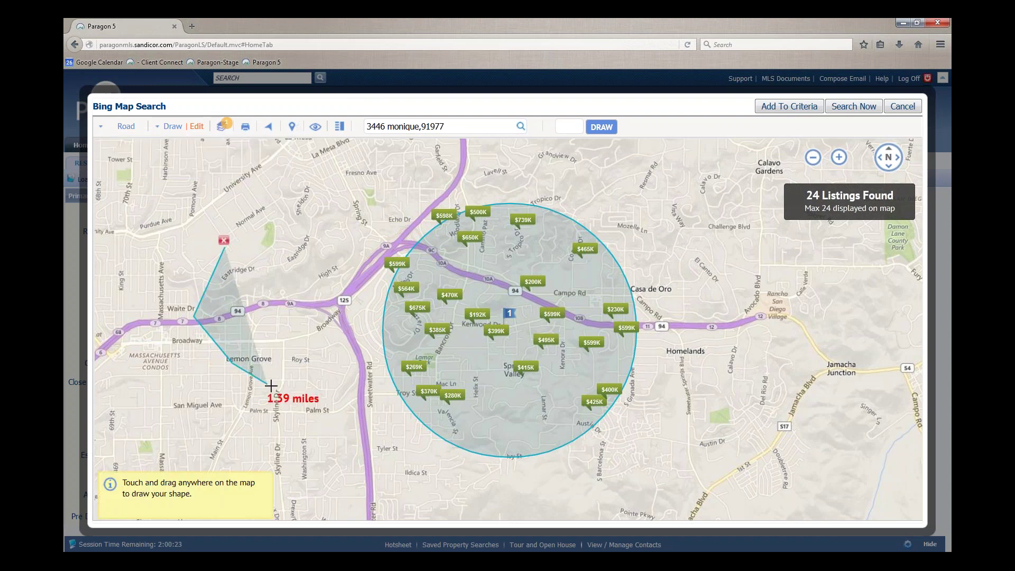
{"action": "left_click", "coordinate": [314, 379]}
{"action": "left_click", "coordinate": [337, 342]}
{"action": "left_click", "coordinate": [344, 264]}
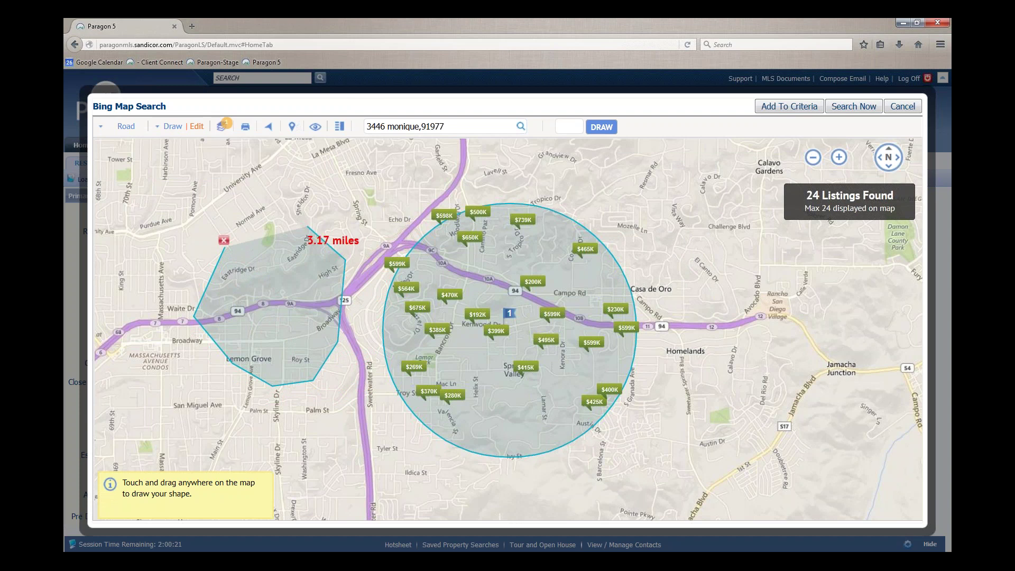
{"action": "left_click", "coordinate": [306, 227]}
{"action": "left_click", "coordinate": [224, 244]}
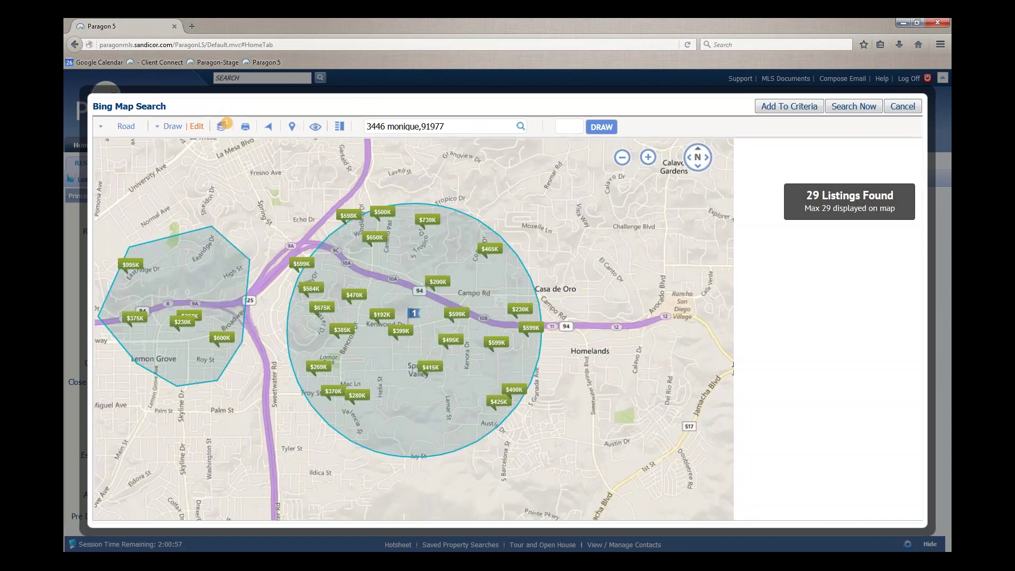
{"action": "left_click", "coordinate": [201, 135]}
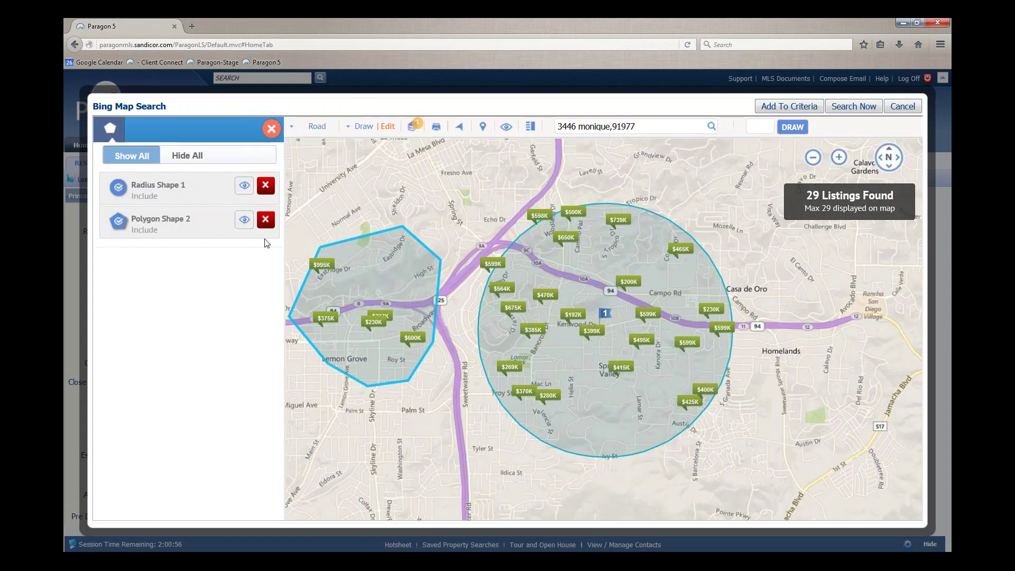
{"action": "left_click", "coordinate": [266, 222]}
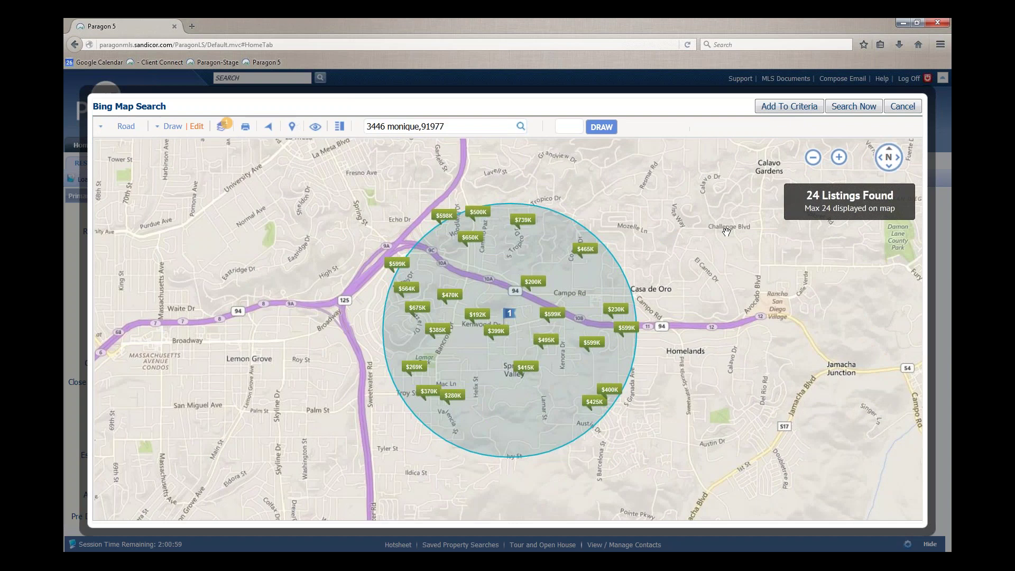
Add the radius shape to the search criteria and limit styles to detached homes
{"action": "left_click", "coordinate": [791, 112]}
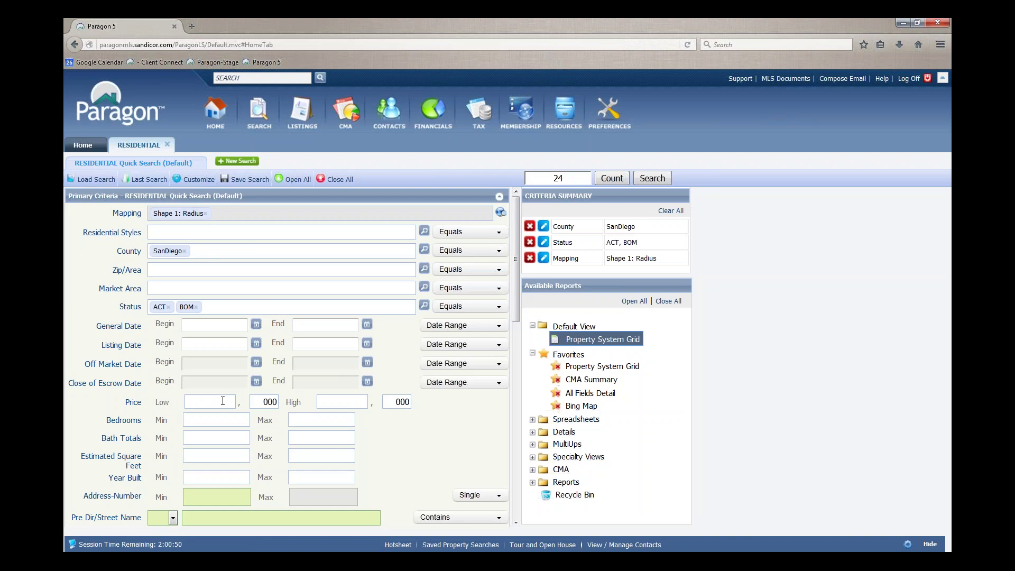
{"action": "left_click", "coordinate": [220, 236]}
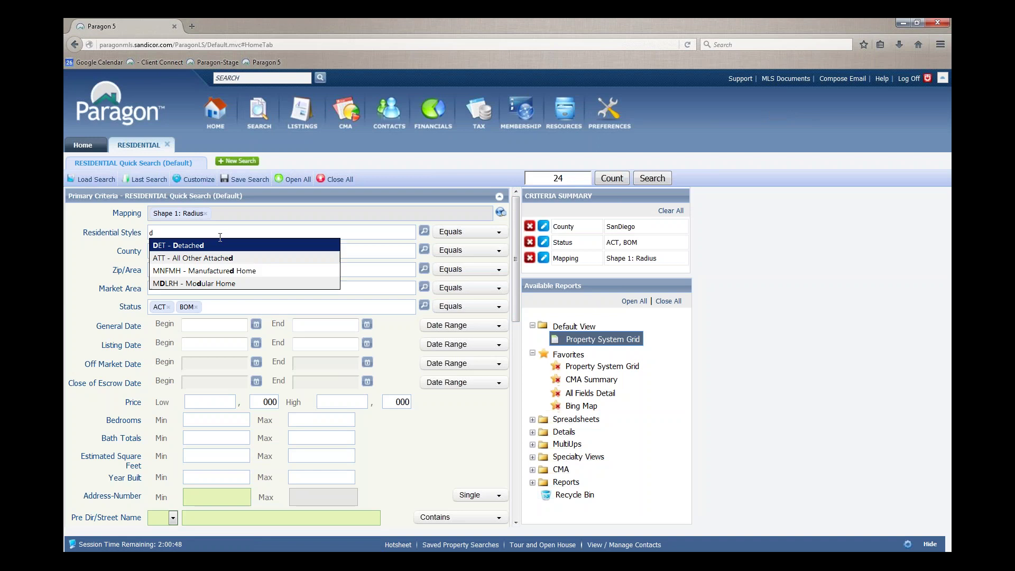
{"action": "left_click", "coordinate": [218, 246]}
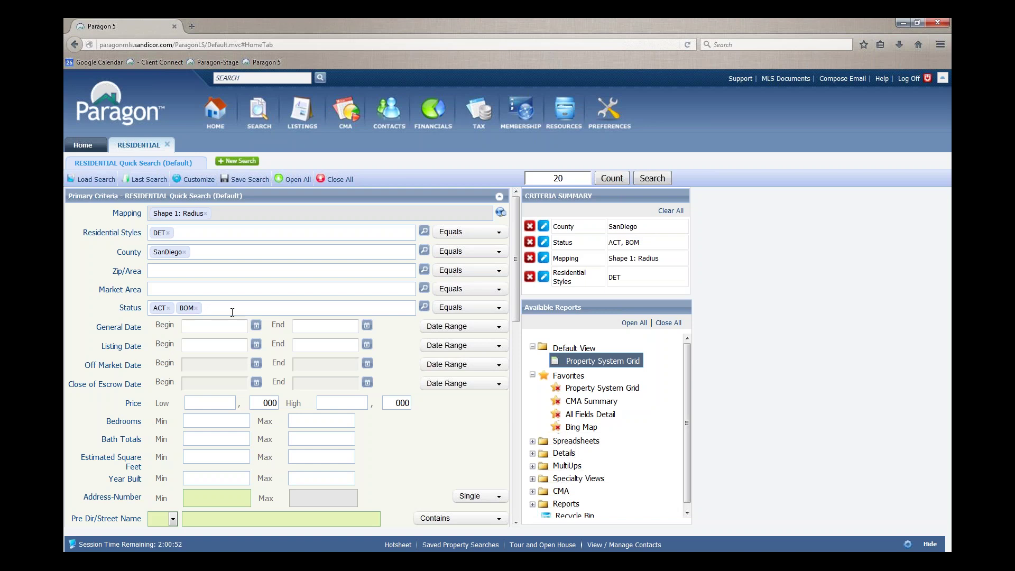
Add PEND and SOLD to the Status criteria alongside ACT and BOM
{"action": "type", "text": "p"}
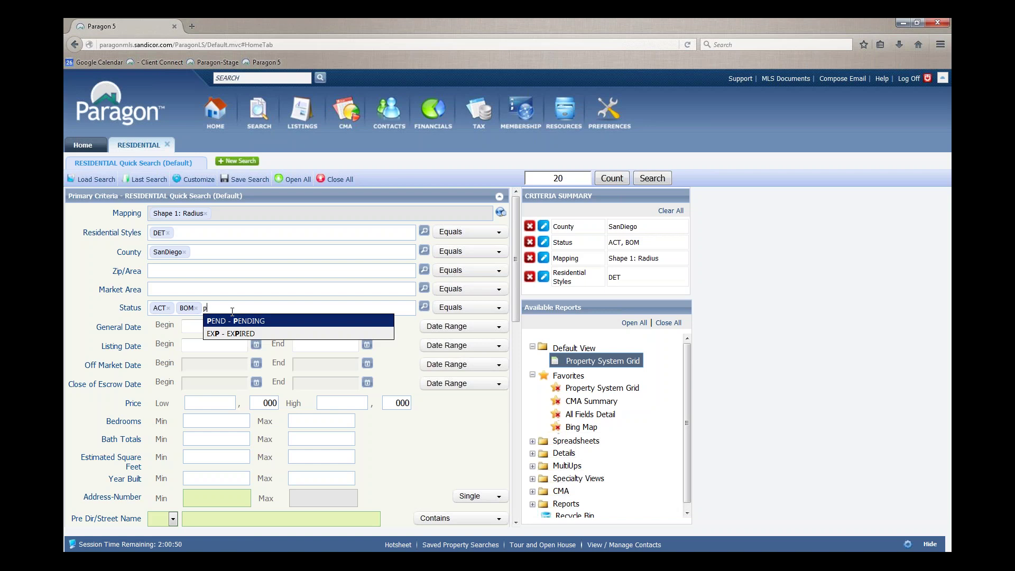
{"action": "left_click", "coordinate": [237, 320]}
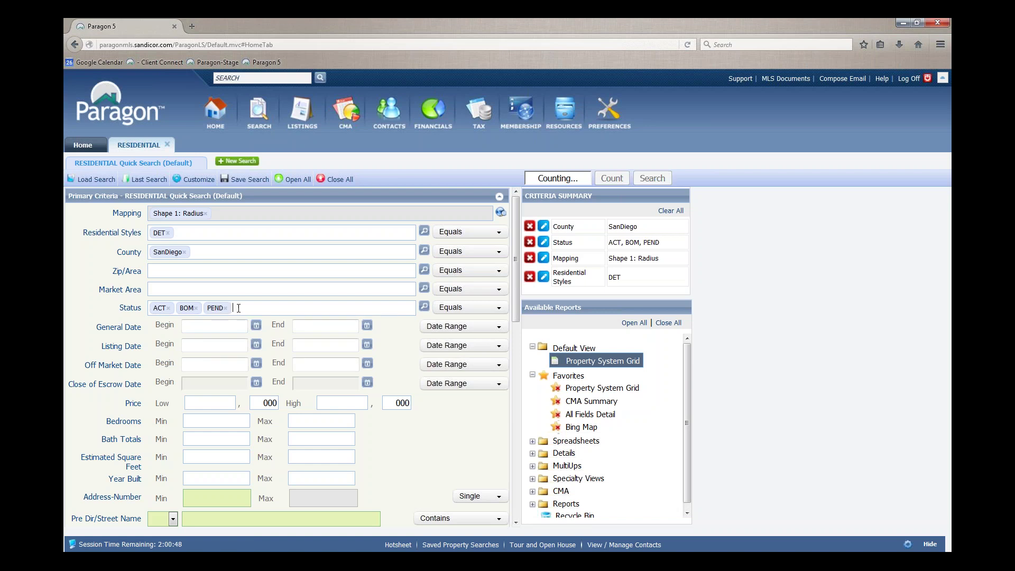
{"action": "type", "text": "s"}
{"action": "left_click", "coordinate": [264, 320]}
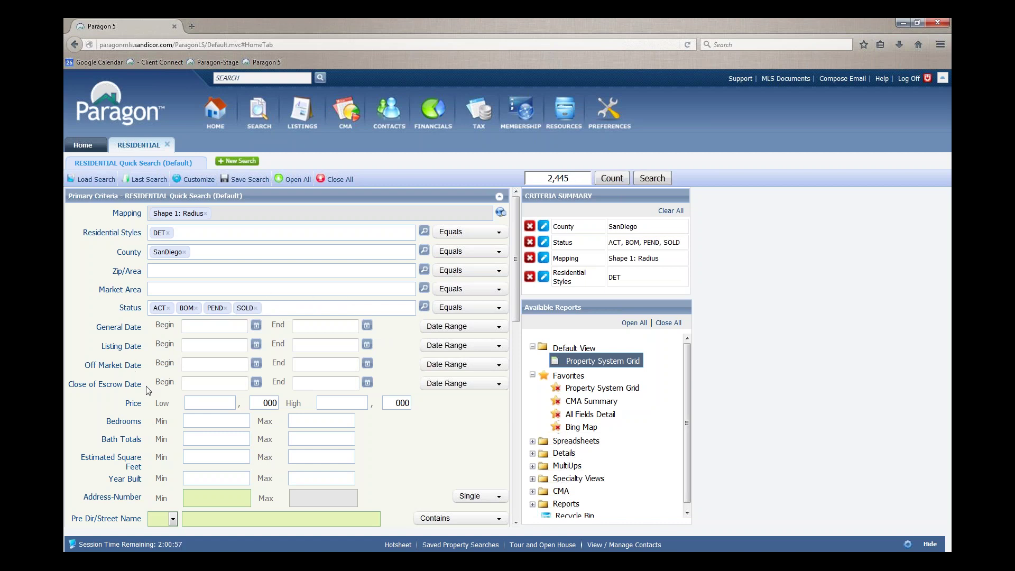
Set the Close of Escrow Date range to '6 Months Back'
{"action": "left_click", "coordinate": [214, 384]}
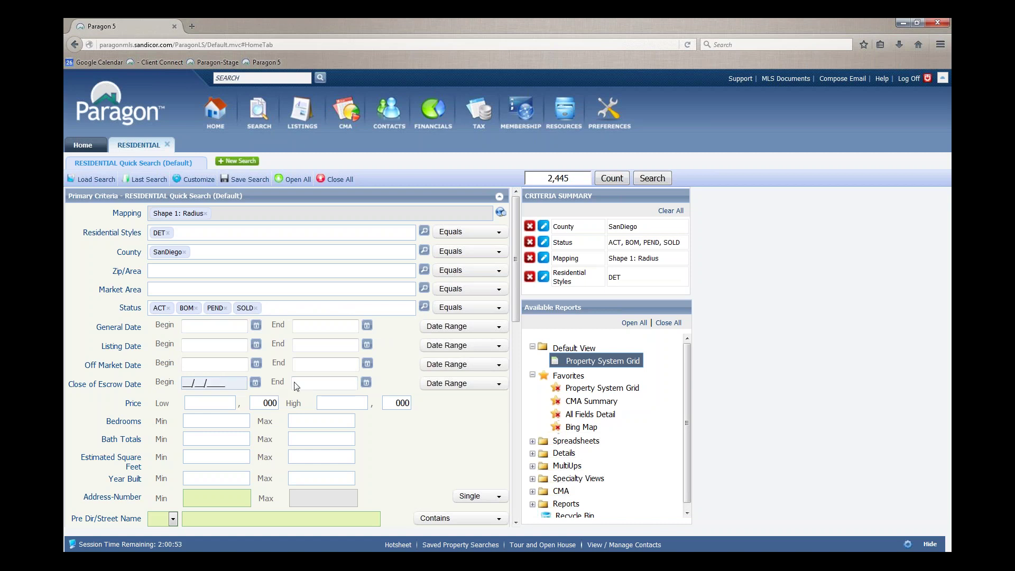
{"action": "left_click", "coordinate": [455, 389]}
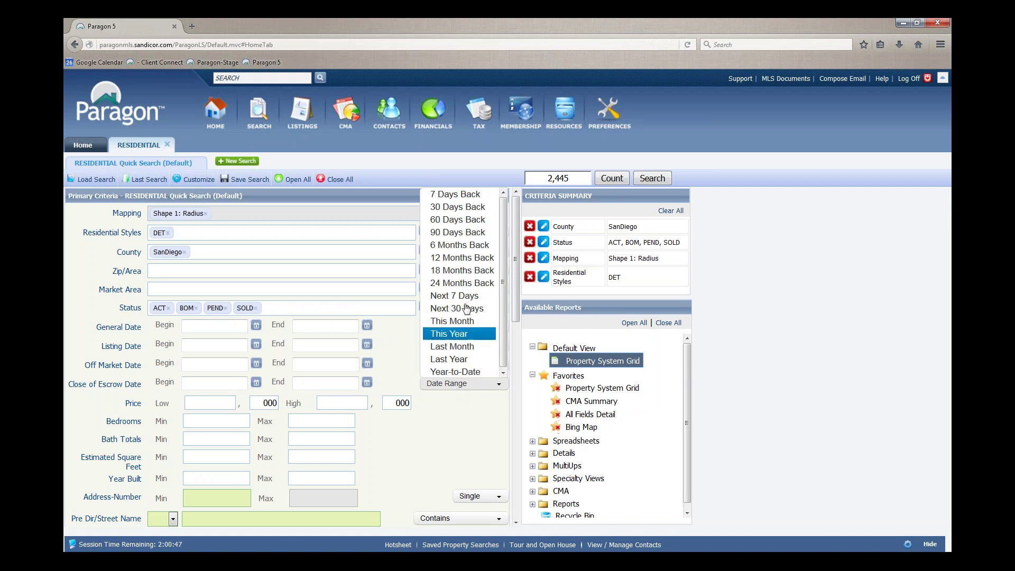
{"action": "left_click", "coordinate": [465, 247]}
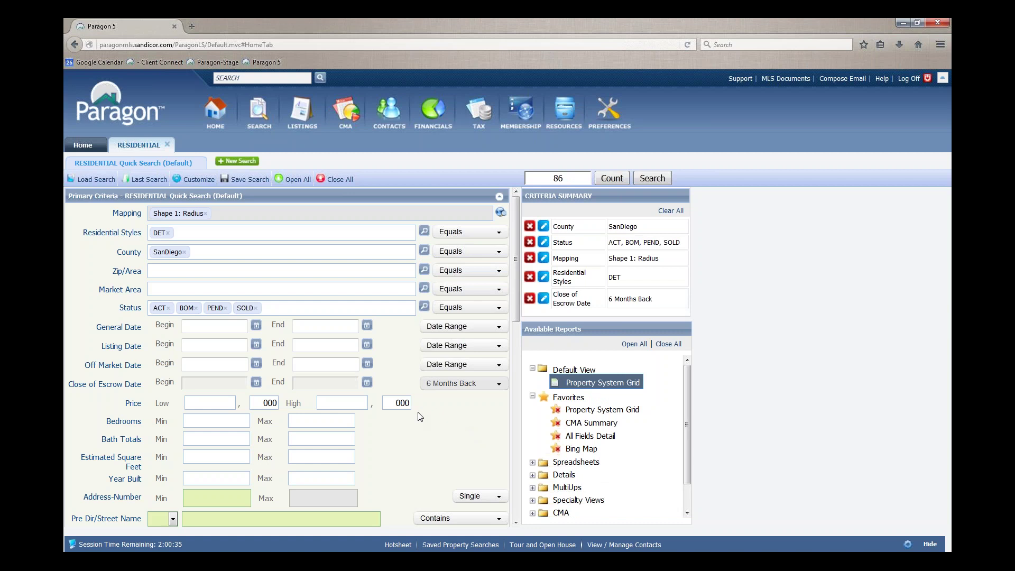
Set Bedrooms Min/Max to 4 and 5 and Bath Totals Min/Max to 3 and 3
{"action": "scroll", "coordinate": [420, 415], "scroll_direction": "down", "scroll_amount": 1}
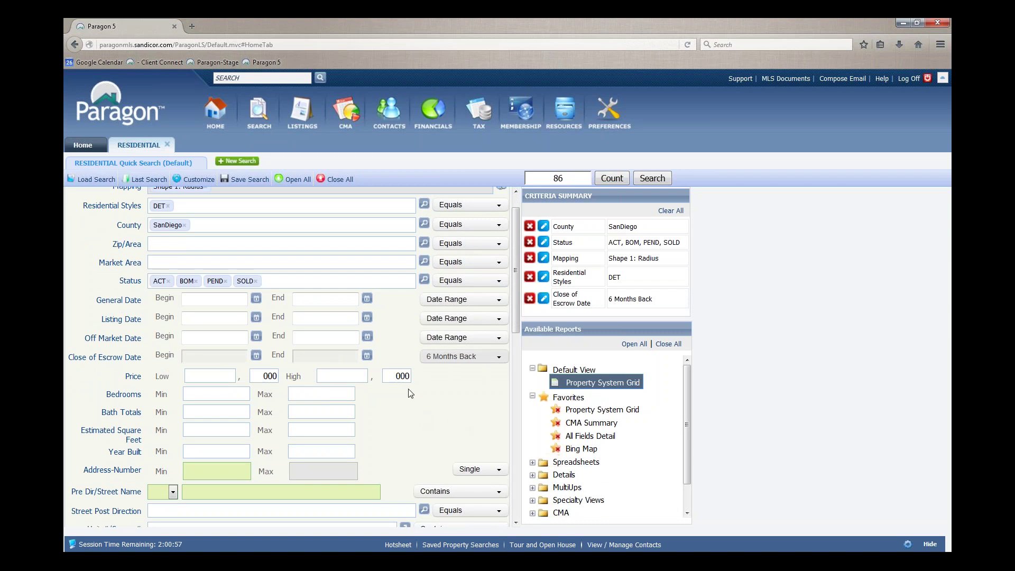
{"action": "scroll", "coordinate": [411, 394], "scroll_direction": "down", "scroll_amount": 1}
{"action": "left_click", "coordinate": [214, 369]}
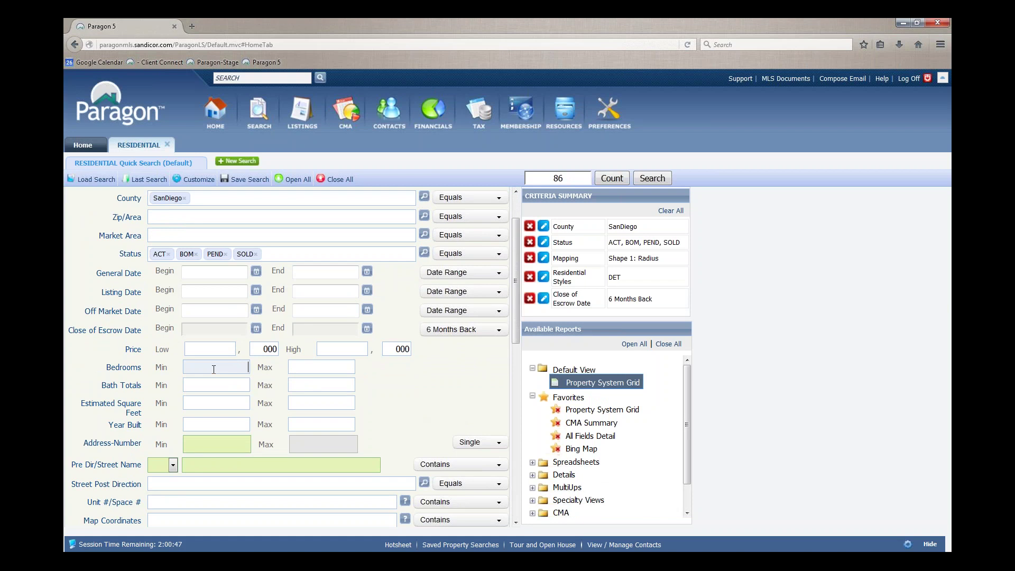
{"action": "type", "text": "4"}
{"action": "left_click", "coordinate": [311, 368]}
{"action": "type", "text": "5"}
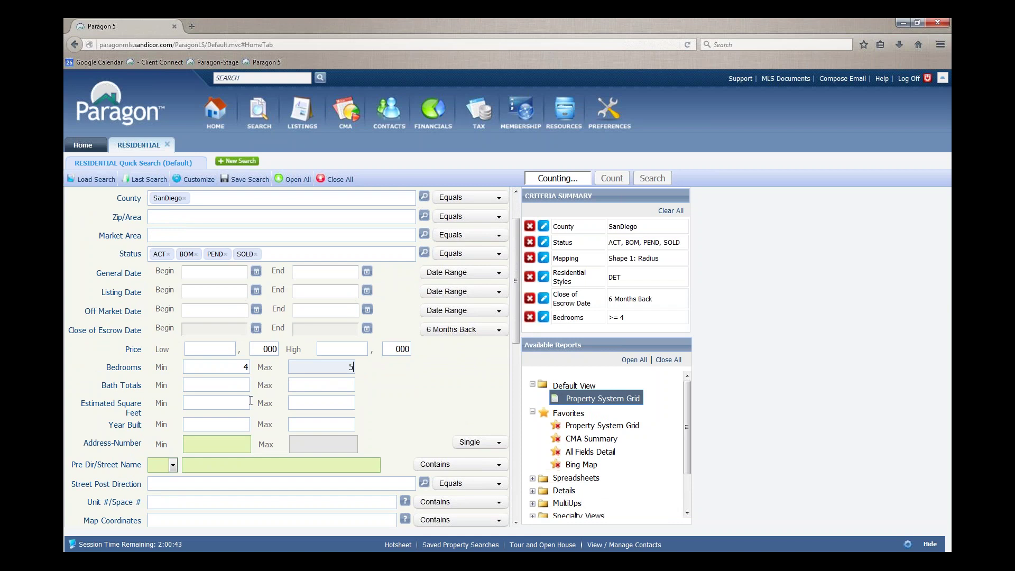
{"action": "left_click", "coordinate": [225, 385]}
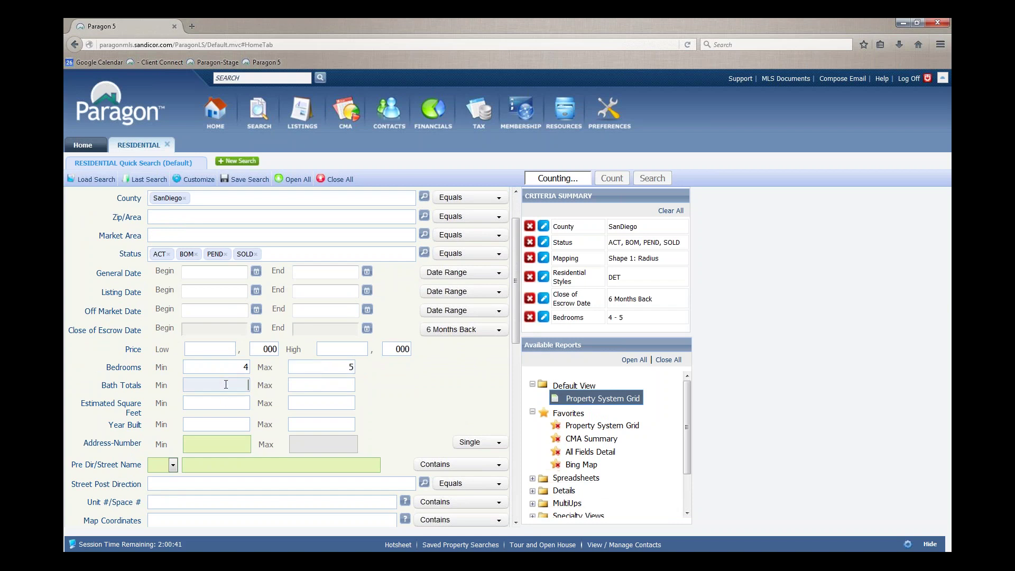
{"action": "type", "text": "3"}
{"action": "left_click", "coordinate": [321, 384]}
{"action": "type", "text": "3"}
{"action": "left_click", "coordinate": [402, 389]}
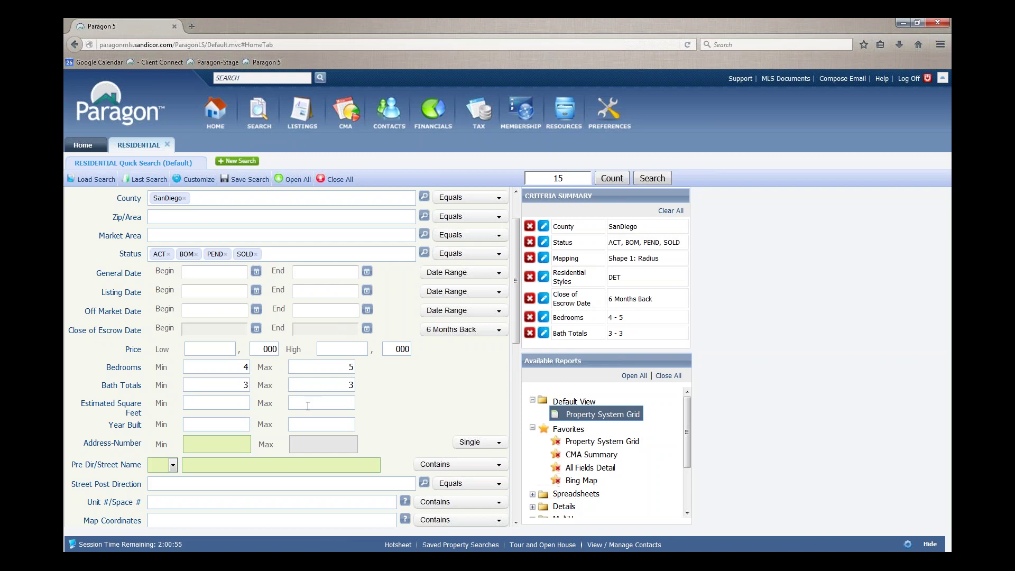
Enter an Estimated Square Feet range of 2500–3500, then clear the 3500 maximum
{"action": "left_click", "coordinate": [243, 402]}
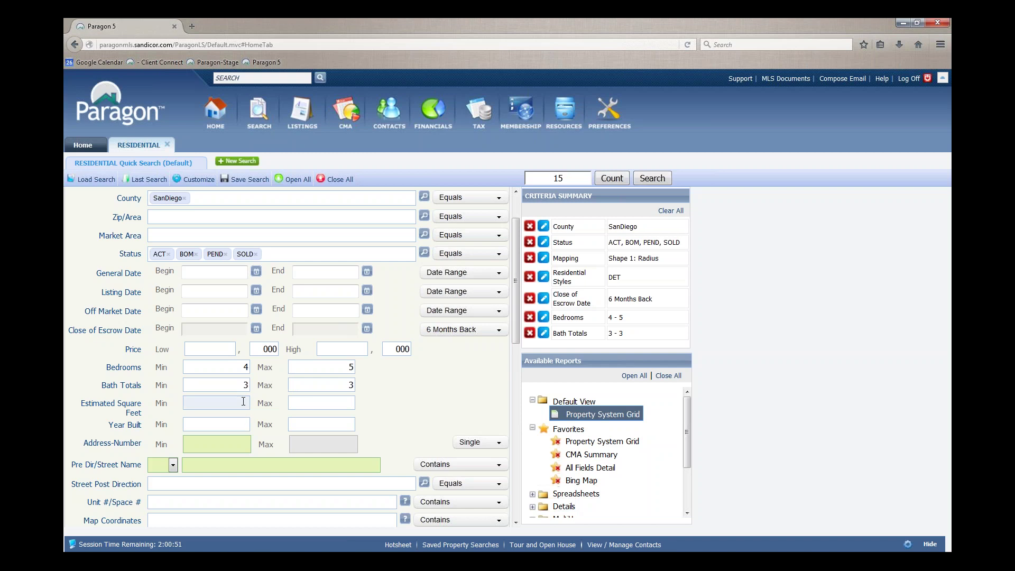
{"action": "type", "text": "2500"}
{"action": "left_click", "coordinate": [306, 402]}
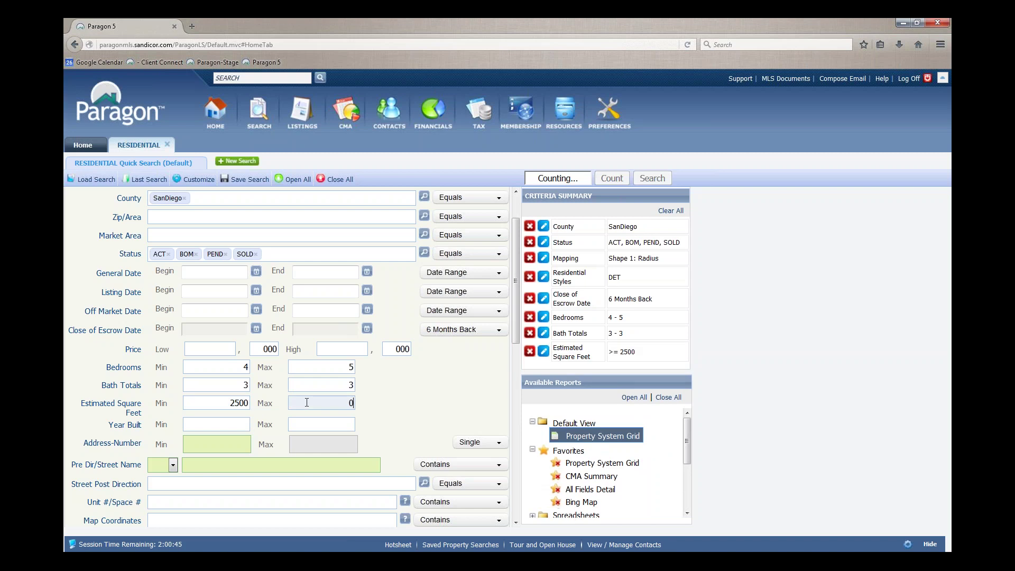
{"action": "type", "text": "3500"}
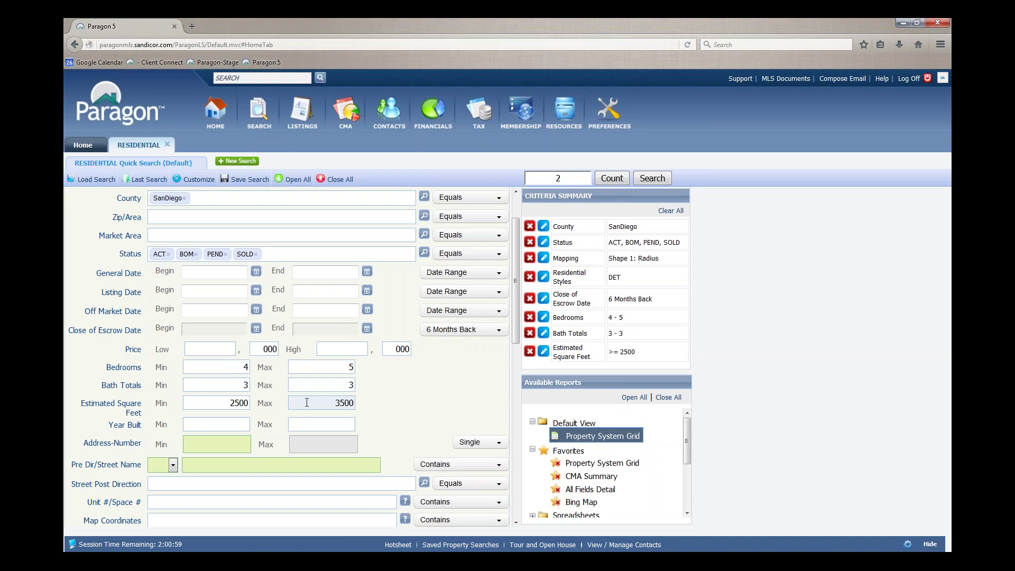
{"action": "left_click", "coordinate": [386, 404]}
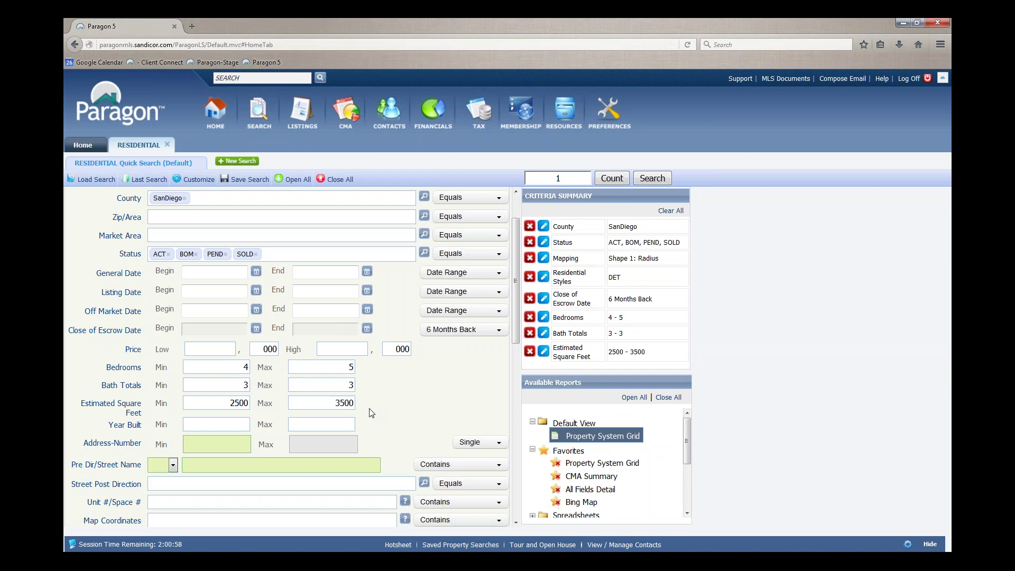
{"action": "double_click", "coordinate": [346, 402]}
{"action": "key", "text": "BackSpace"}
{"action": "key", "text": "Tab"}
Change the Estimated Square Feet range to 2300–3800
{"action": "double_click", "coordinate": [225, 404]}
{"action": "type", "text": "2300"}
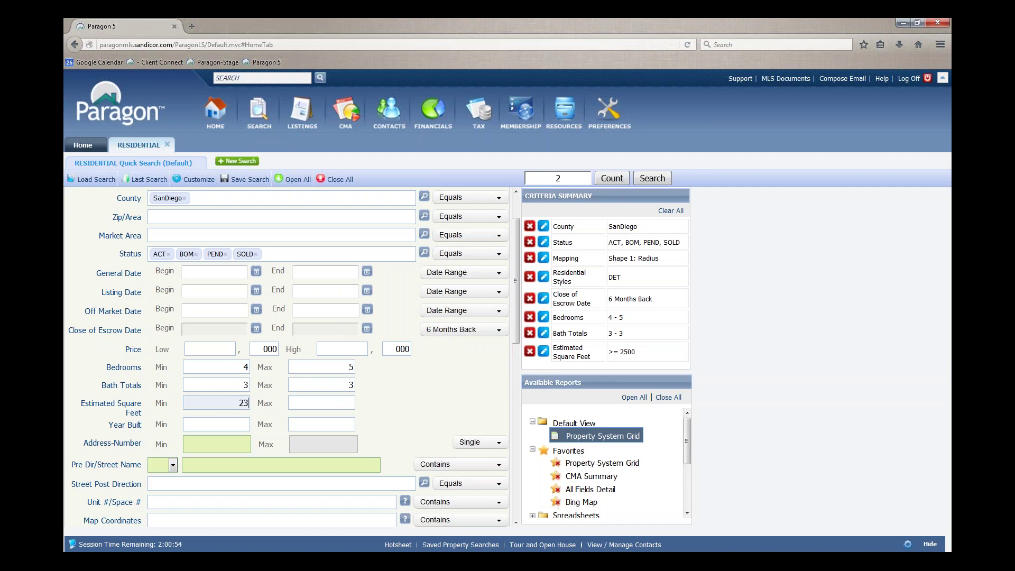
{"action": "left_click", "coordinate": [298, 401]}
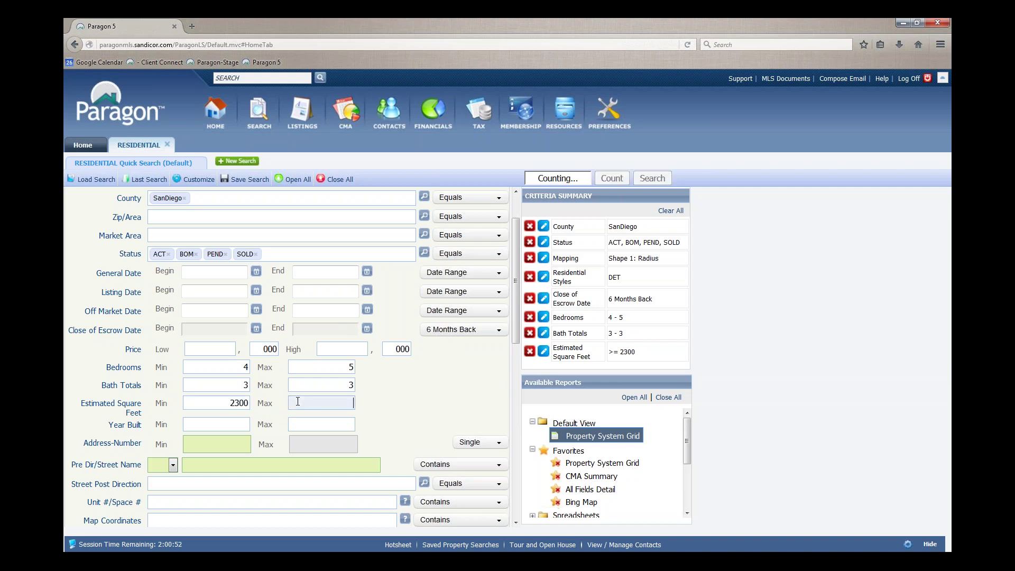
{"action": "type", "text": "3800"}
{"action": "left_click", "coordinate": [401, 412]}
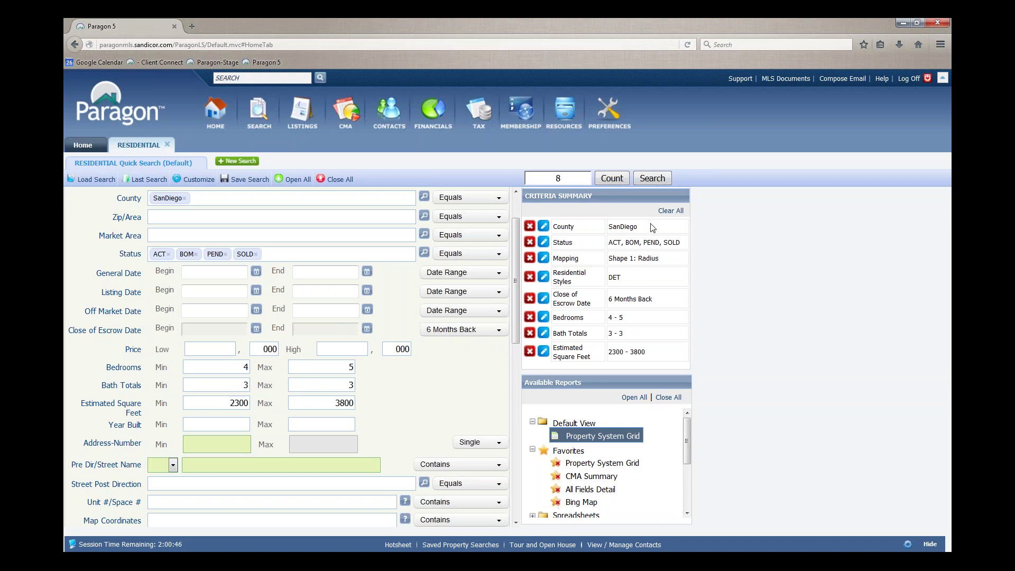
Run the search to list the 8 matching comparables in the results grid
{"action": "left_click", "coordinate": [644, 179]}
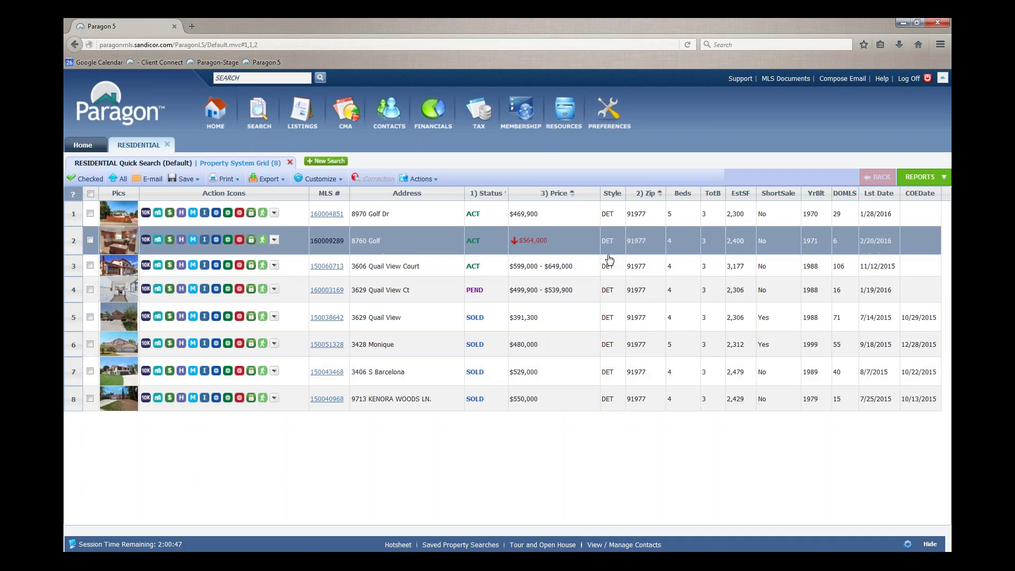
Check all eight result listings and choose Add to CMA from the Actions menu
{"action": "left_click", "coordinate": [89, 194]}
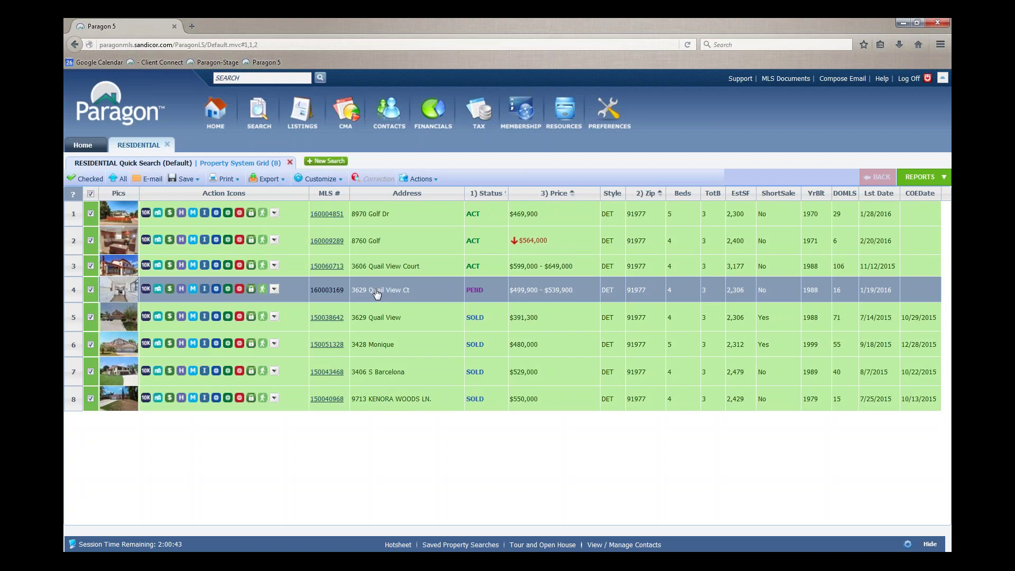
{"action": "left_click", "coordinate": [436, 184]}
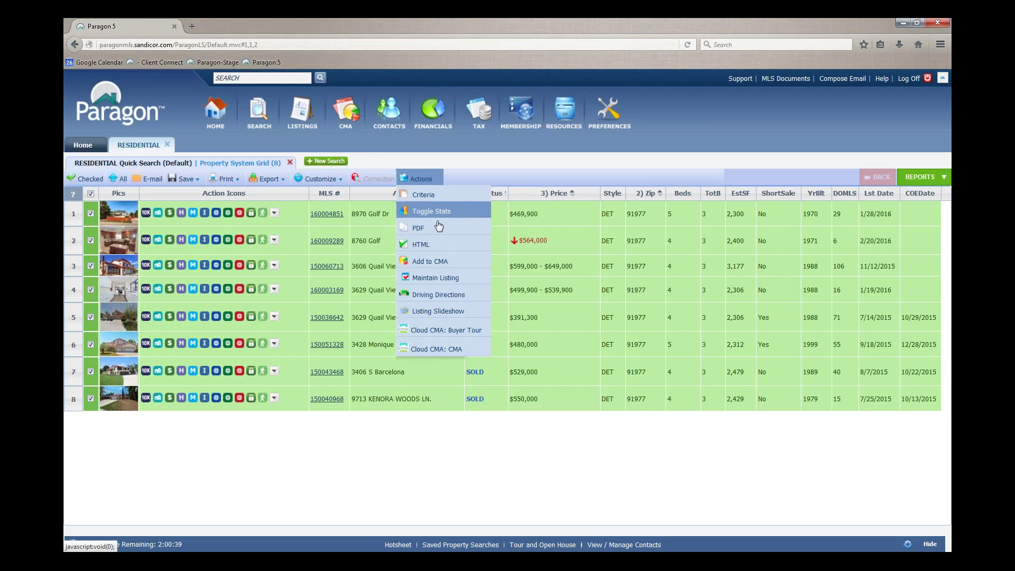
{"action": "left_click", "coordinate": [442, 263]}
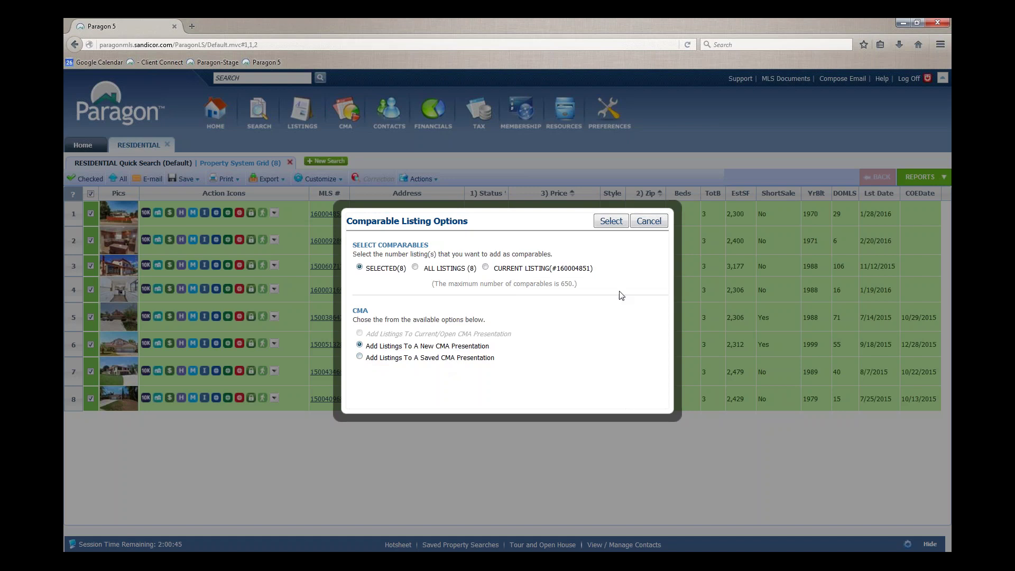
Confirm adding the eight selected listings to a new CMA presentation
{"action": "left_click", "coordinate": [611, 221]}
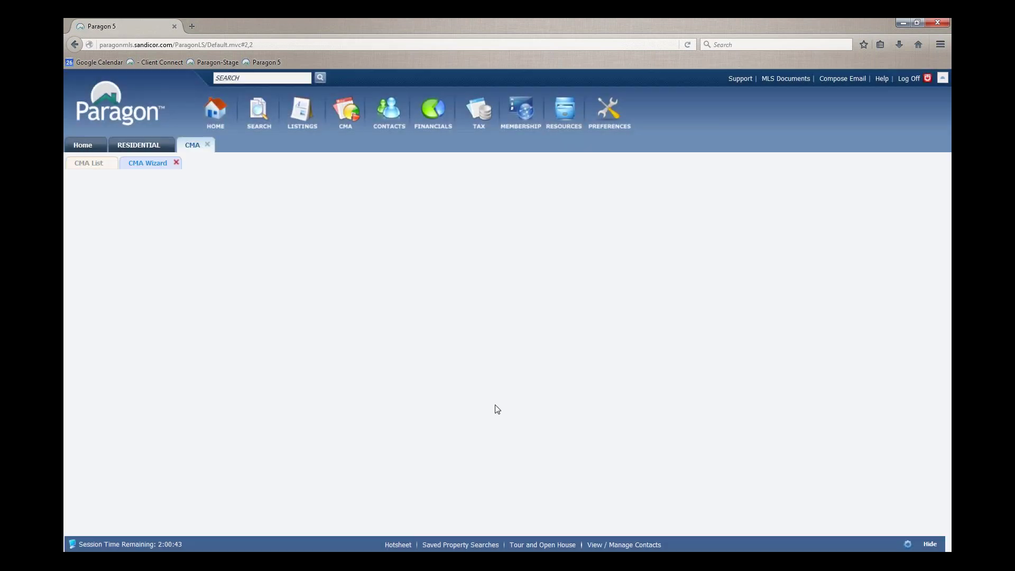